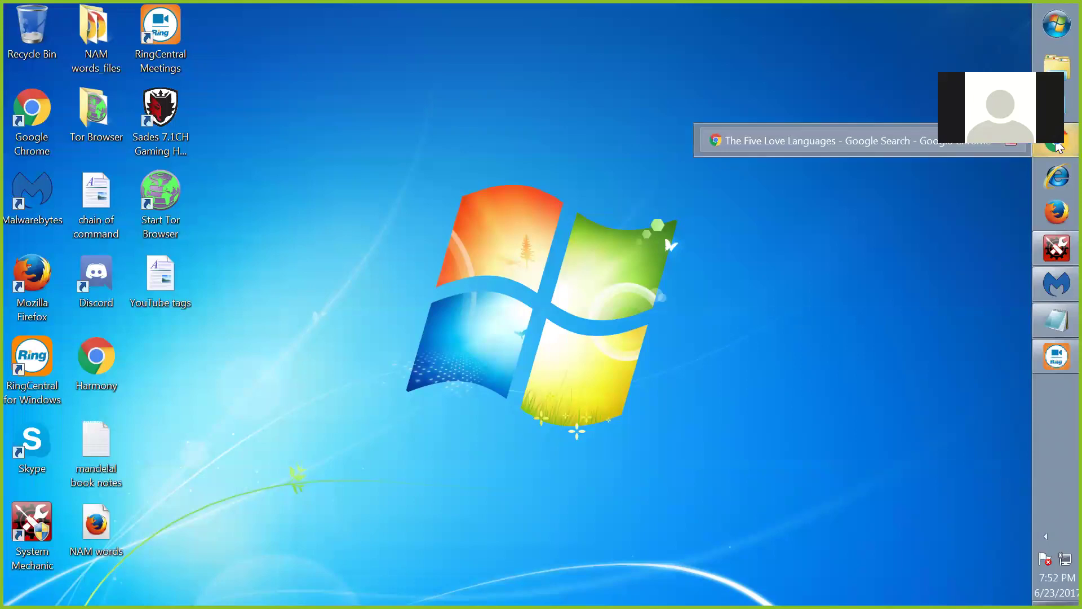
Step: Restore the Chrome window showing the Five Love Languages search results
left_click(1060, 146)
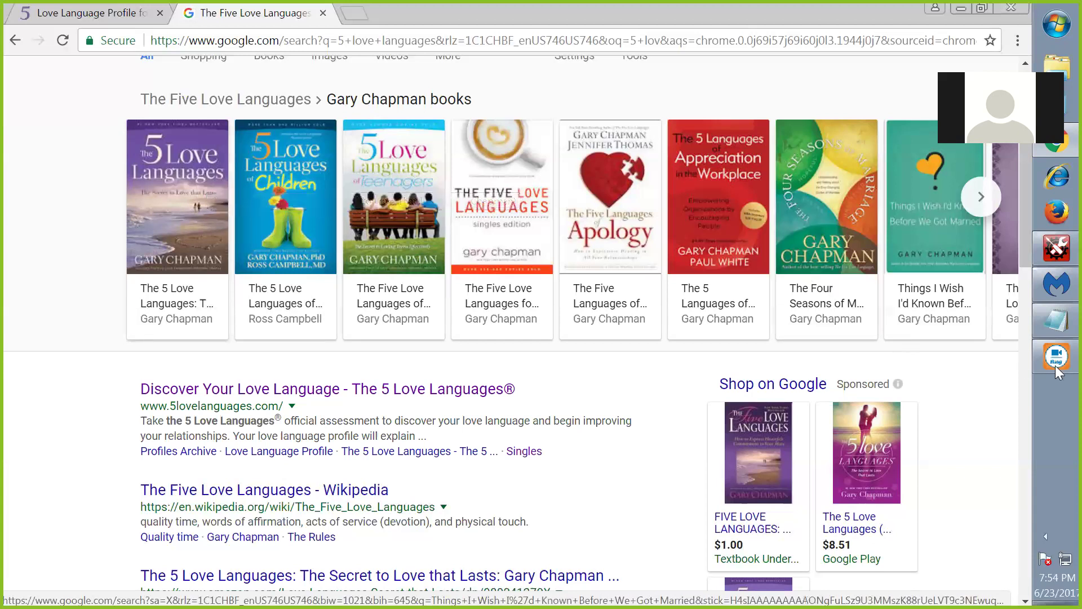
mouse_move(1056, 320)
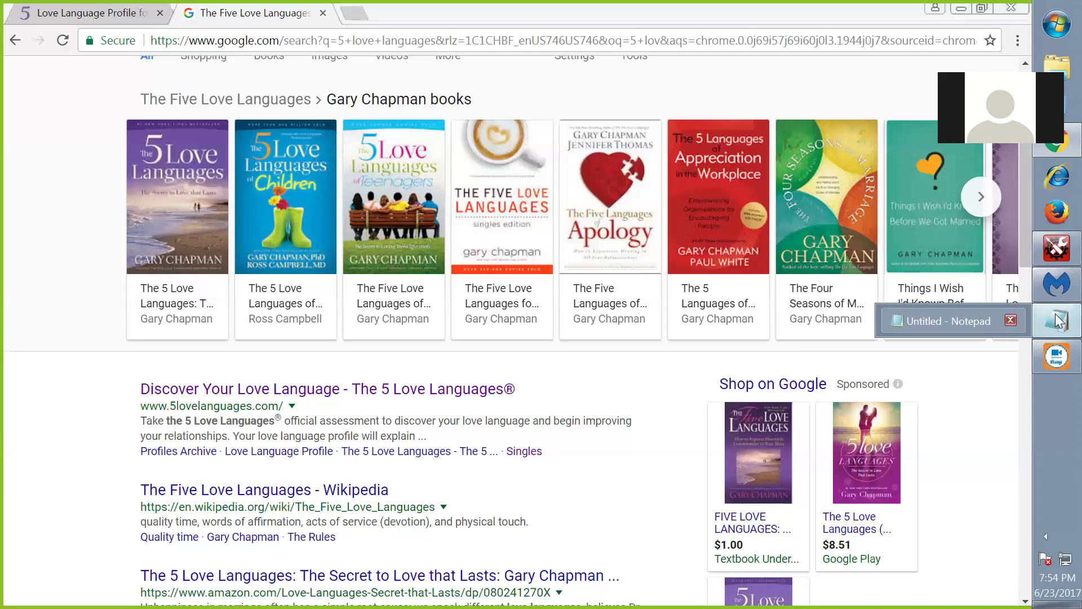
Step: Switch to the Untitled Notepad window listing the five love languages
left_click(1059, 319)
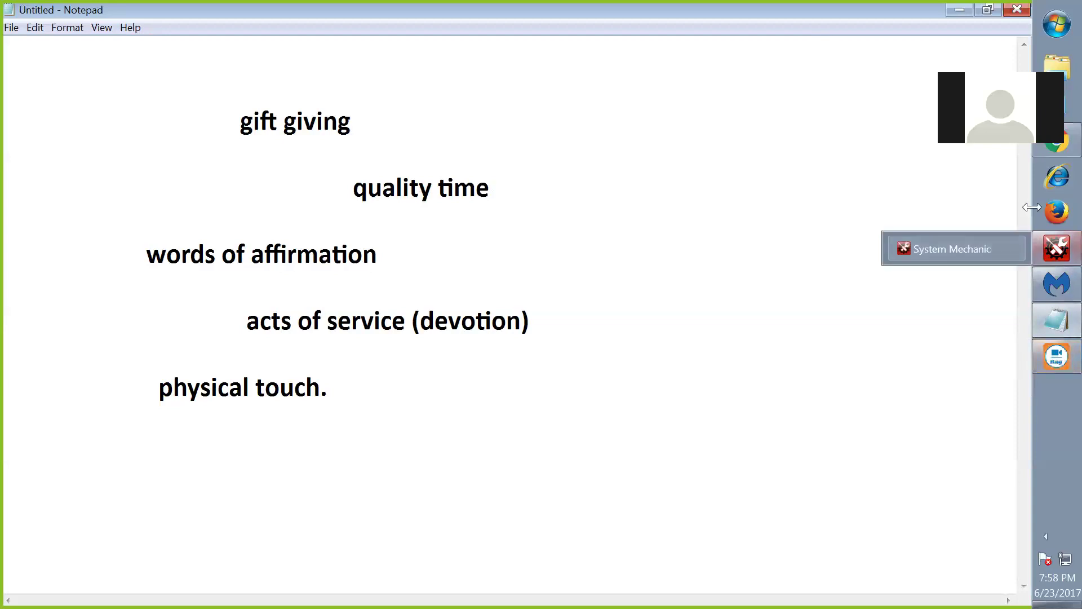
mouse_move(1057, 140)
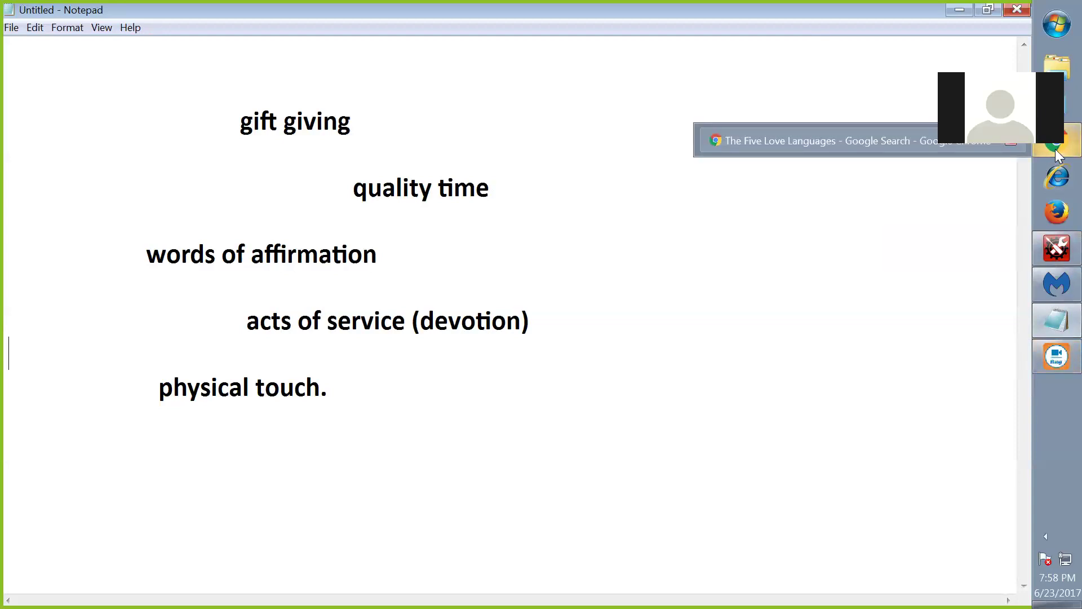
Step: Return to the singles quiz and answer hugging someone, then alone time together
left_click(1056, 151)
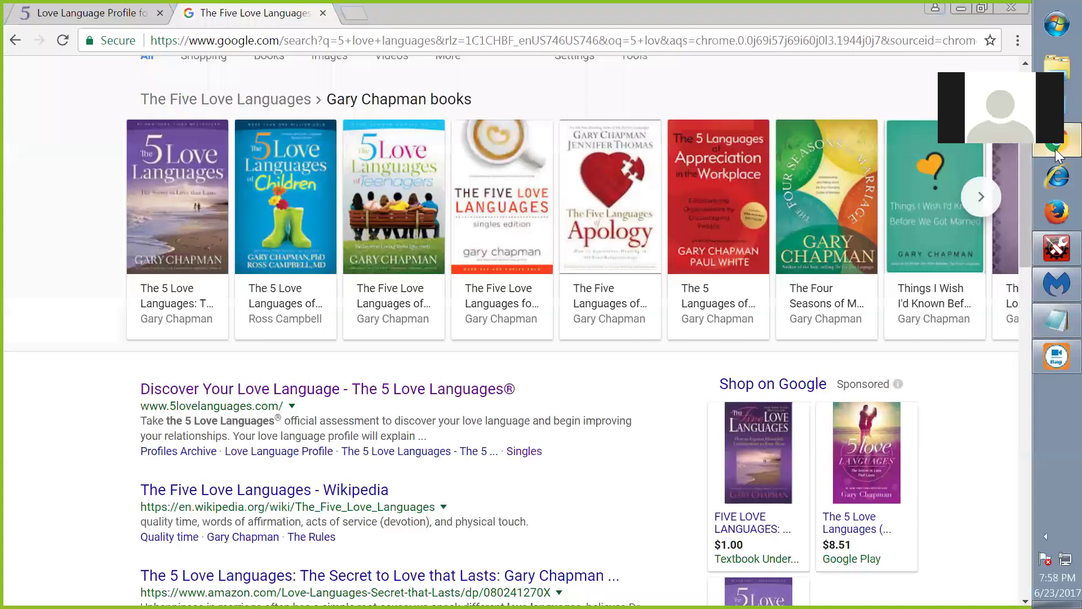
left_click(122, 19)
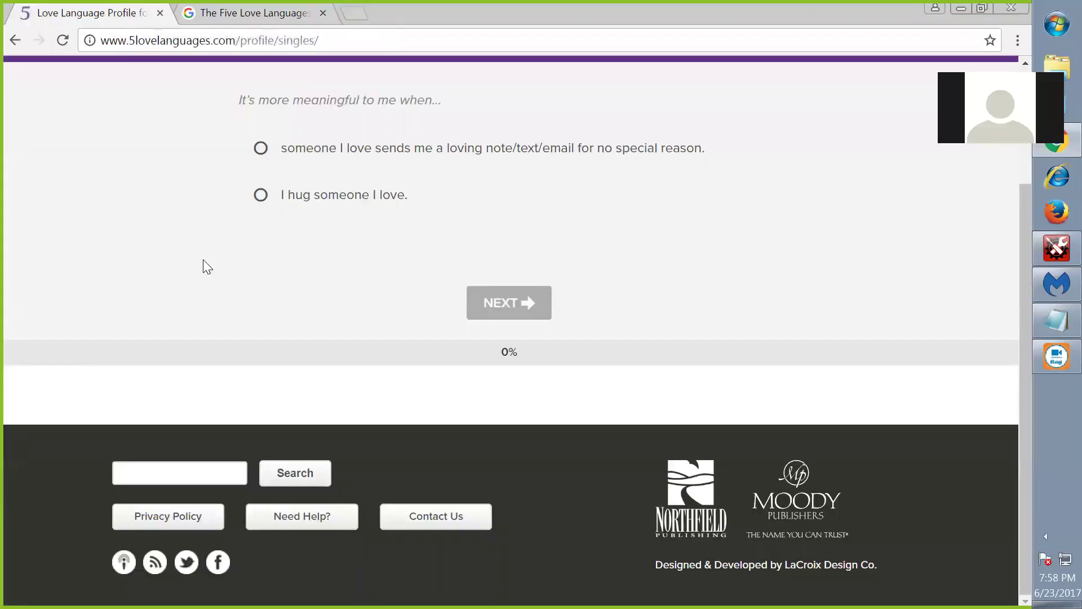
scroll(203, 267, "up", 2)
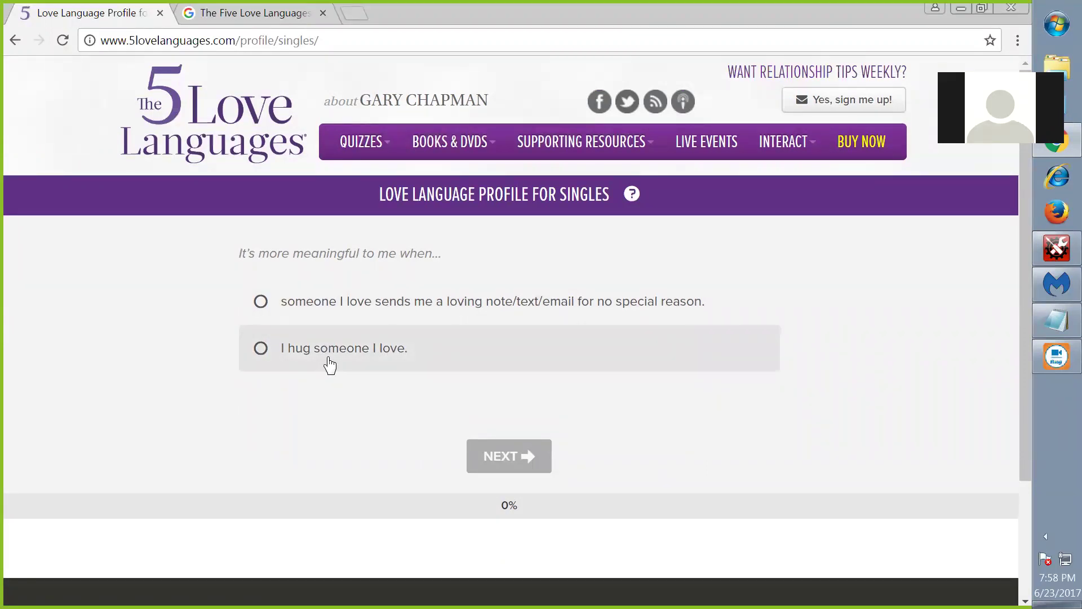
left_click(262, 348)
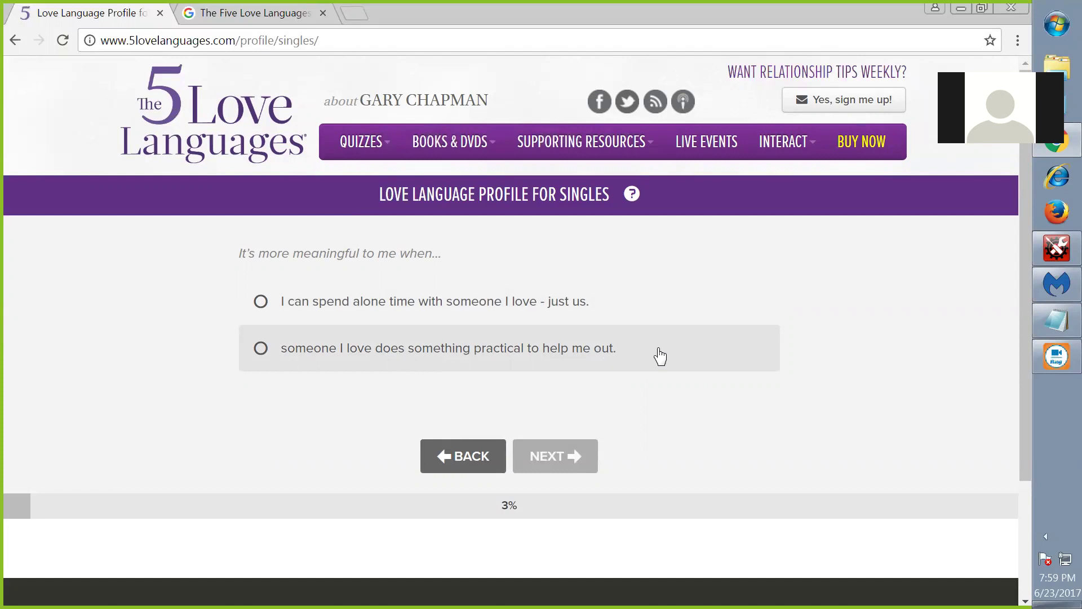
left_click(261, 303)
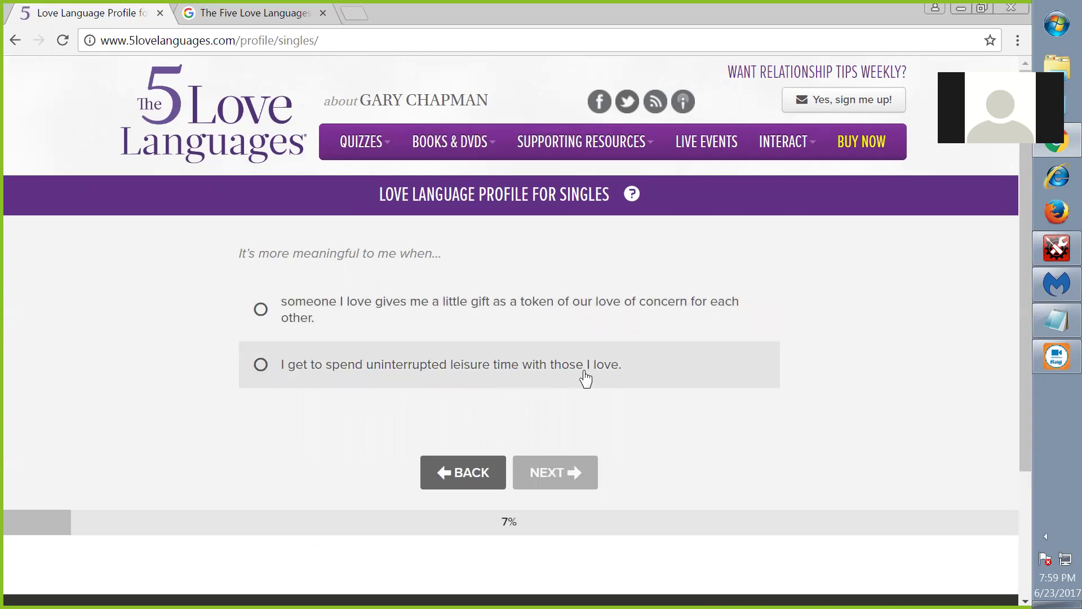
Step: Answer with uninterrupted leisure time, an innocent touch, and an arm around in public
left_click(264, 368)
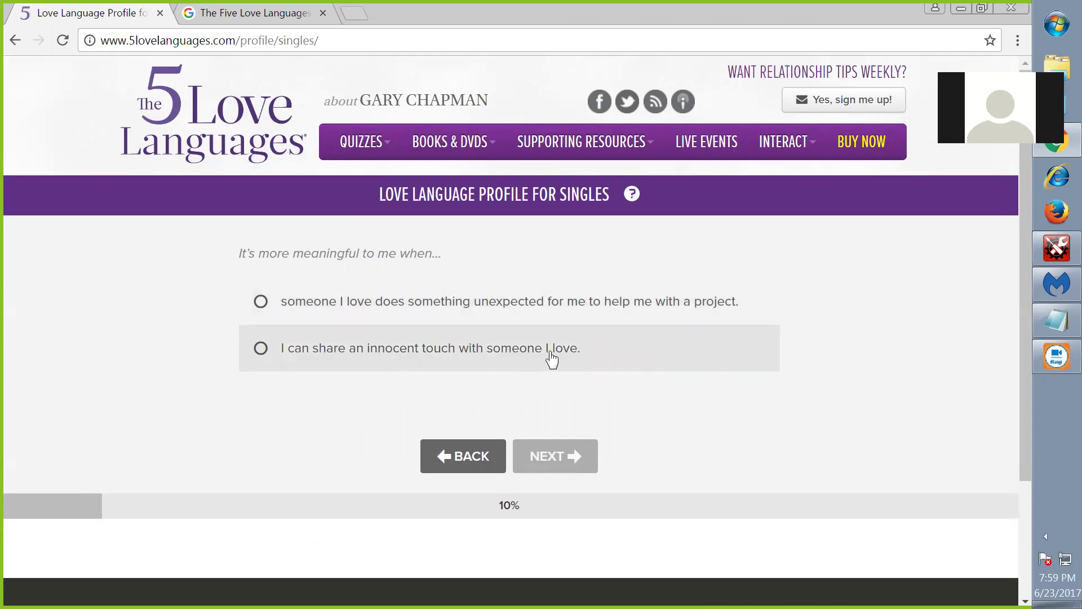
left_click(260, 349)
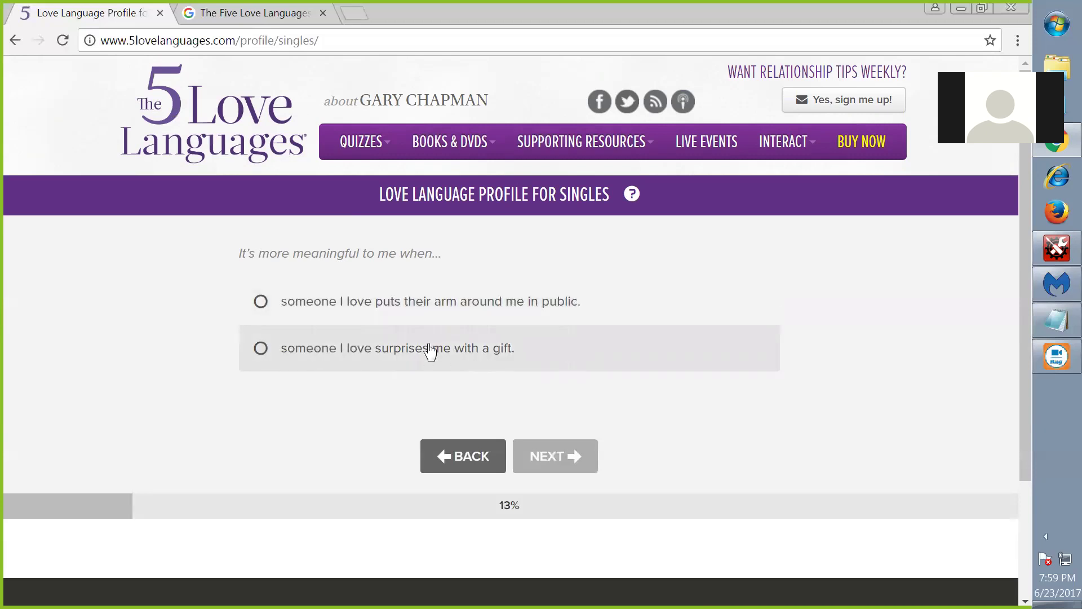
left_click(261, 303)
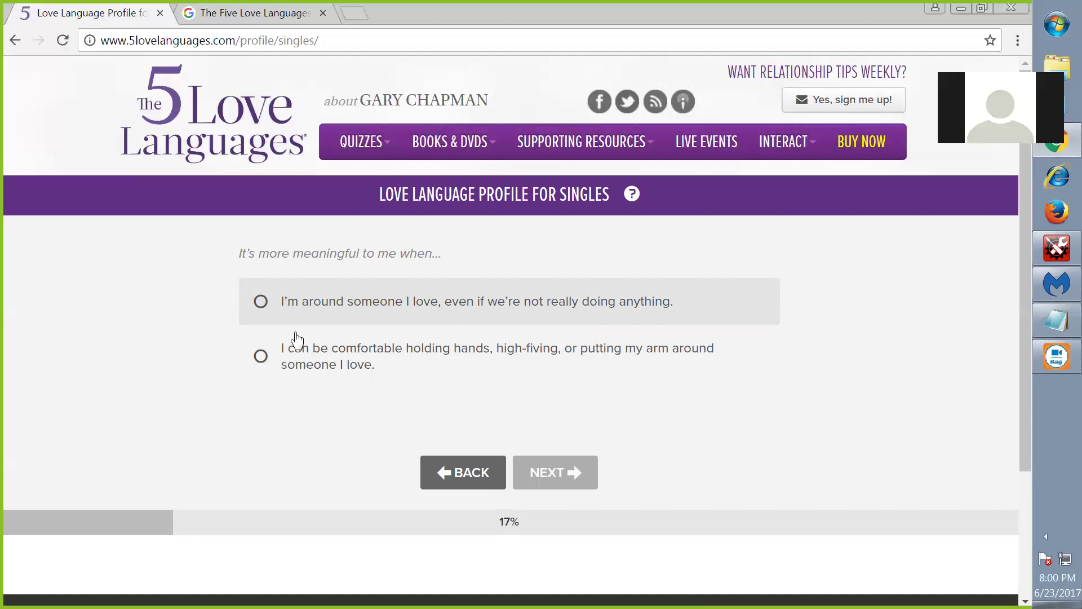
Step: Answer nine more quiz questions, including holding hands, sitting close, hugs, praise and back rub
left_click(262, 357)
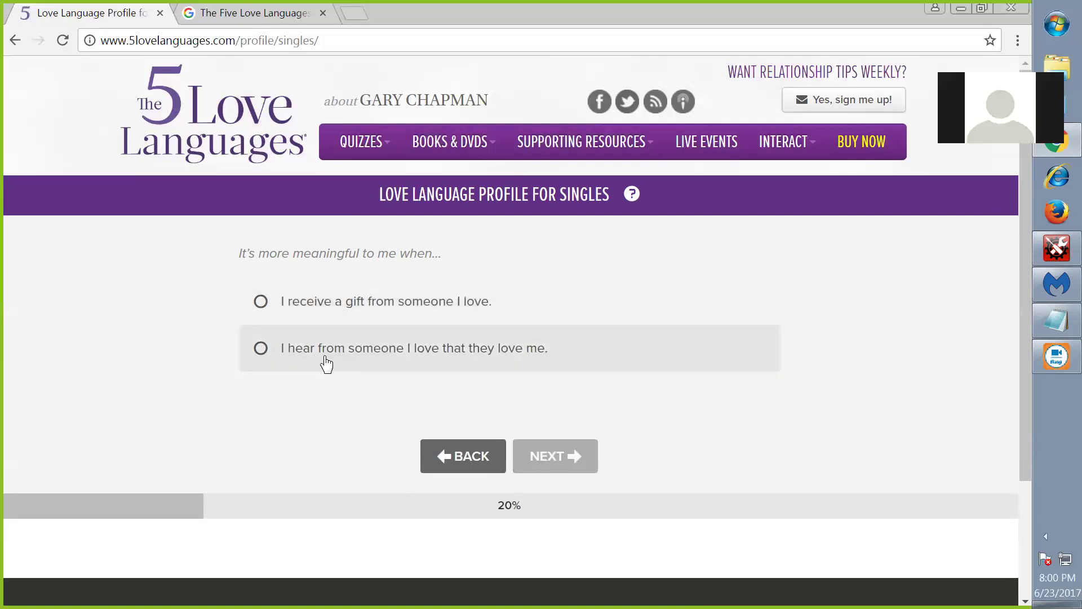
left_click(260, 350)
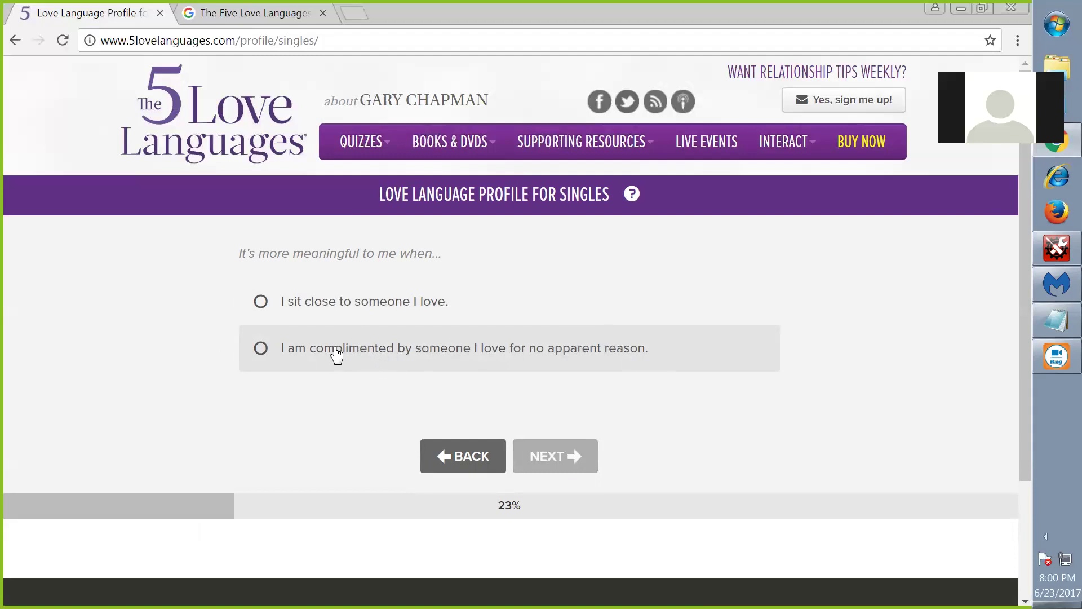
left_click(261, 303)
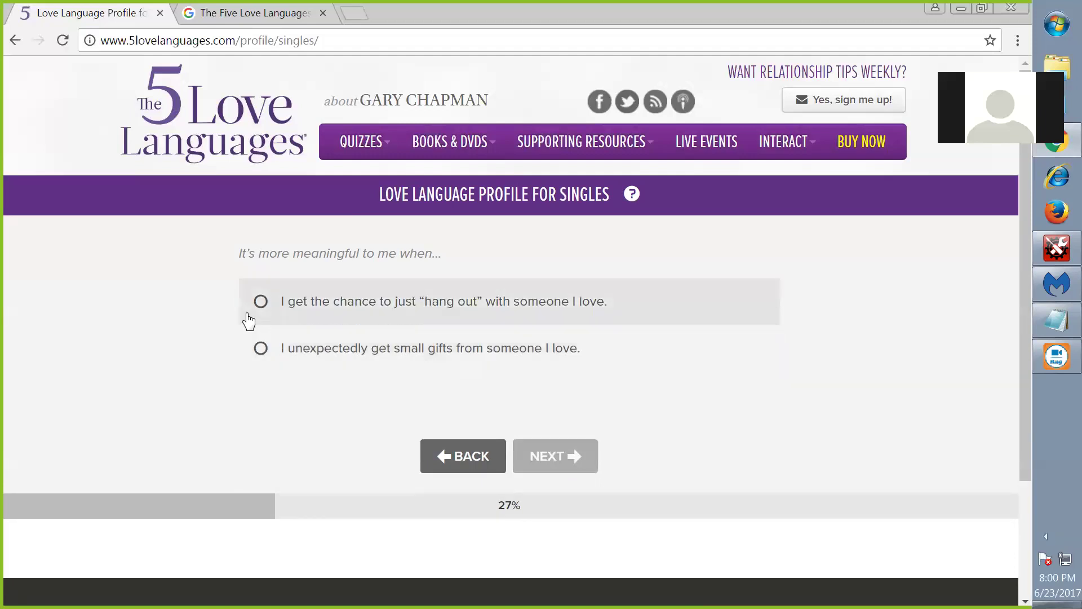
left_click(261, 303)
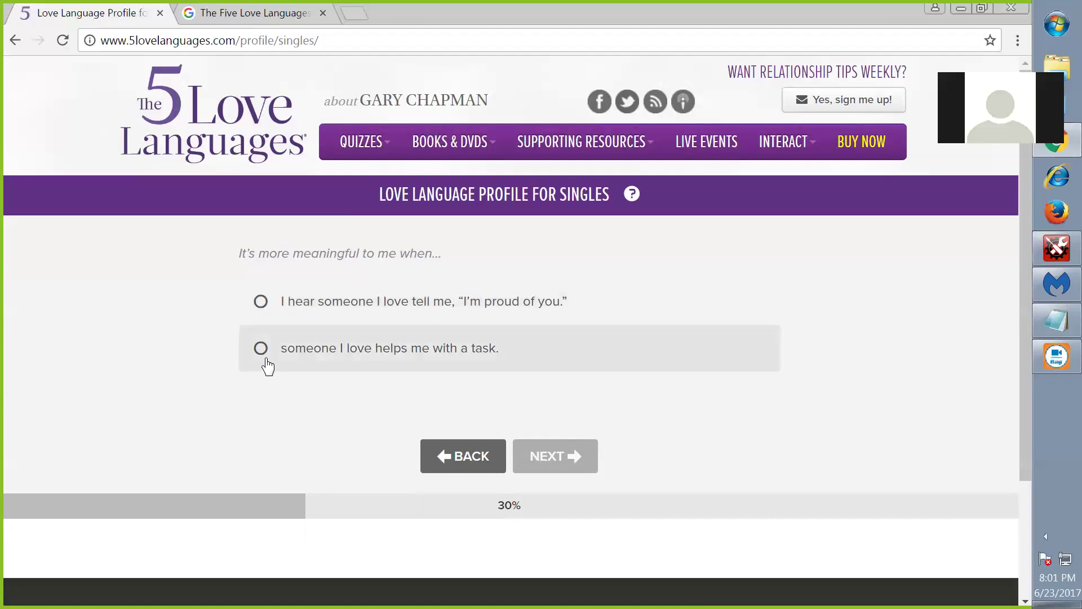
left_click(264, 320)
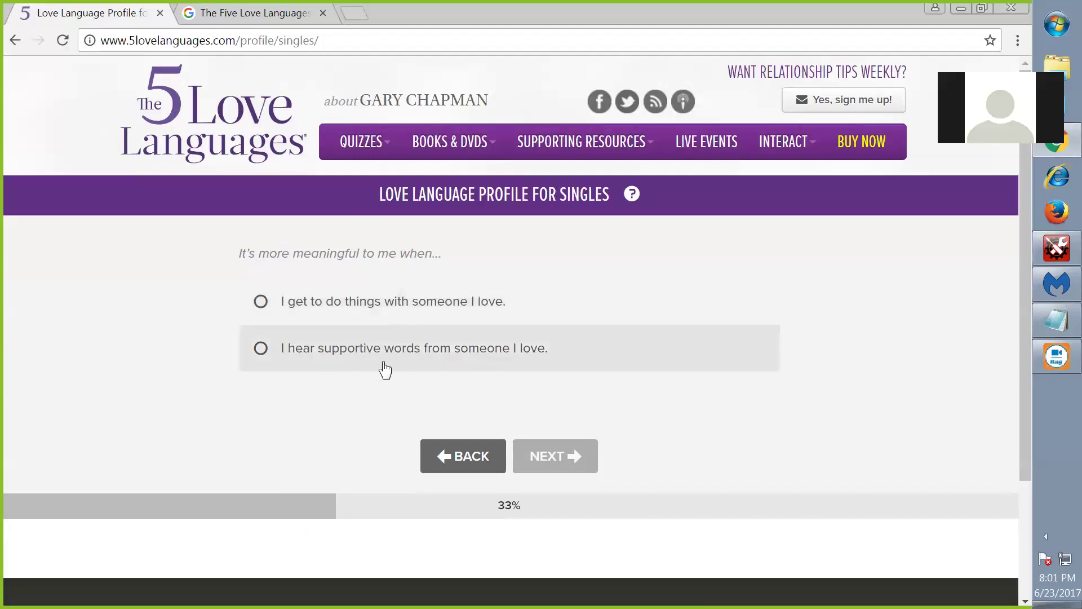
left_click(261, 302)
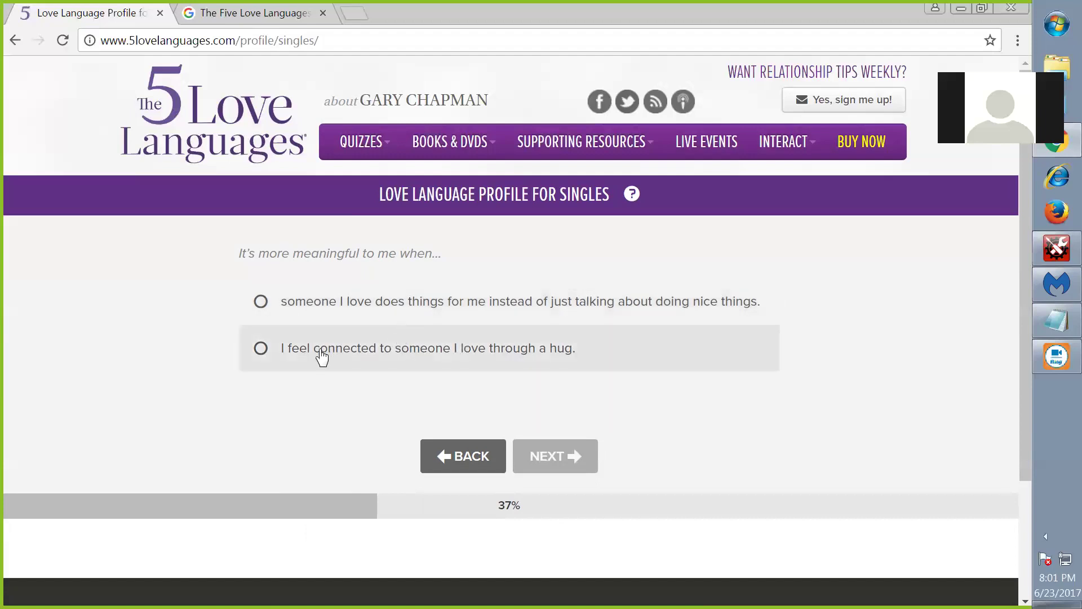
left_click(260, 350)
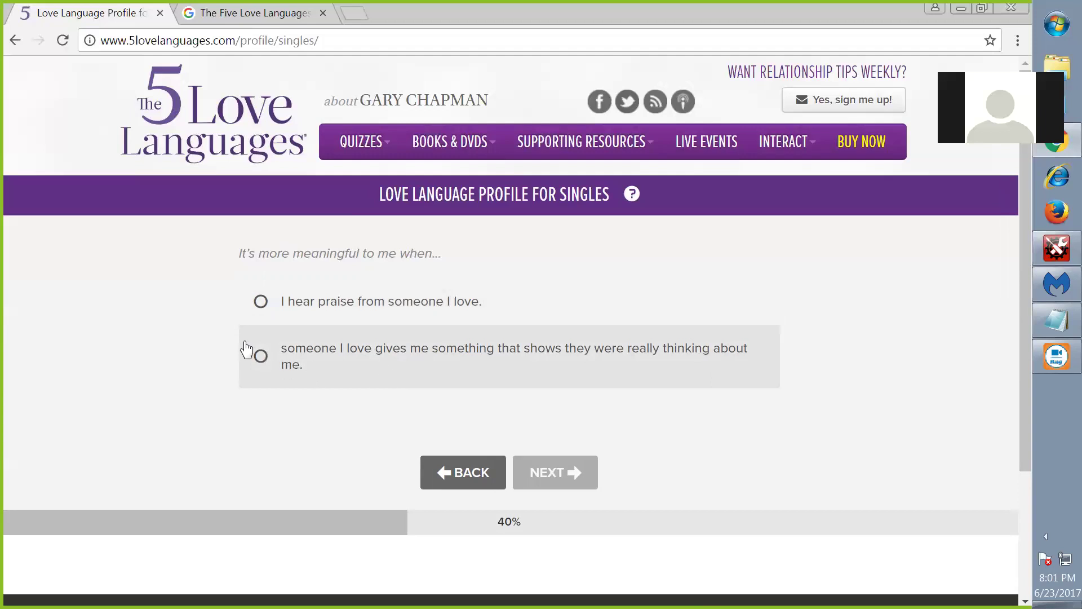
left_click(258, 307)
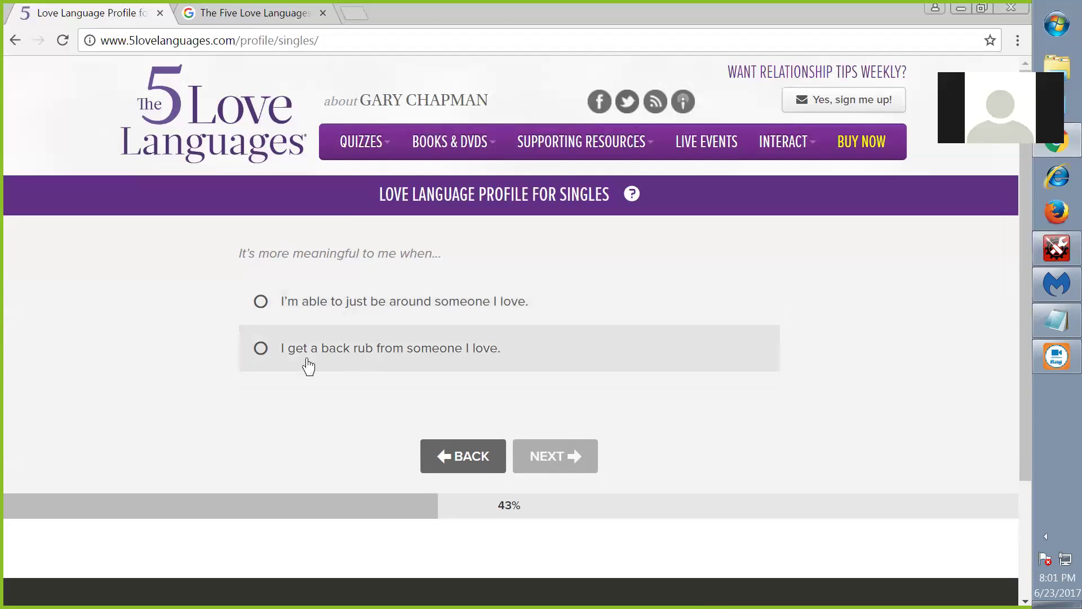
left_click(261, 352)
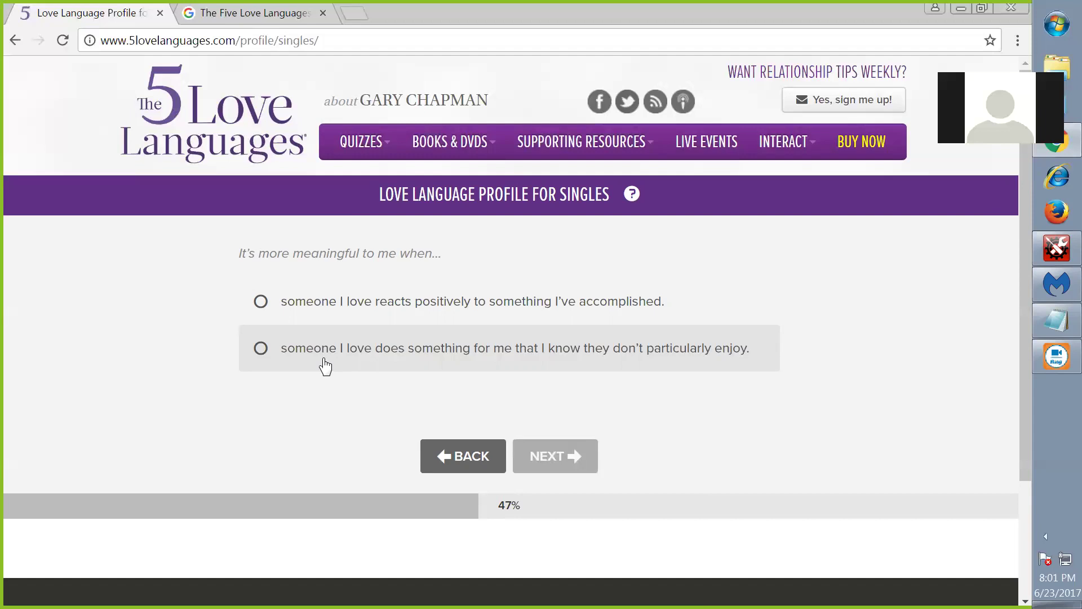
Step: Answer 'reacting to my accomplishment' so the quiz reaches 50%
left_click(260, 313)
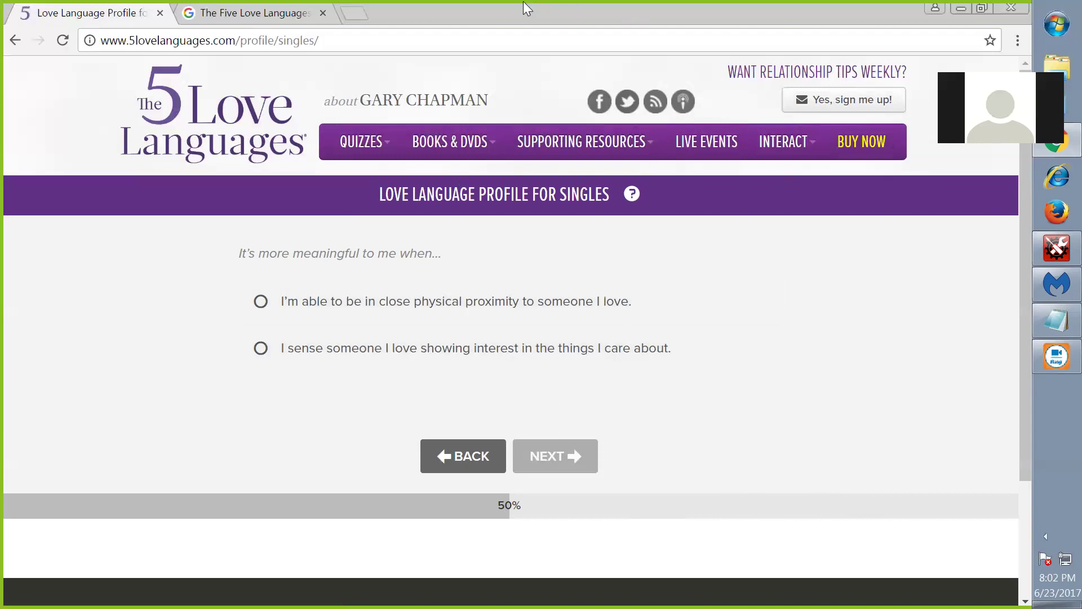
Step: Switch to the second tab with the Google love languages results
left_click(245, 14)
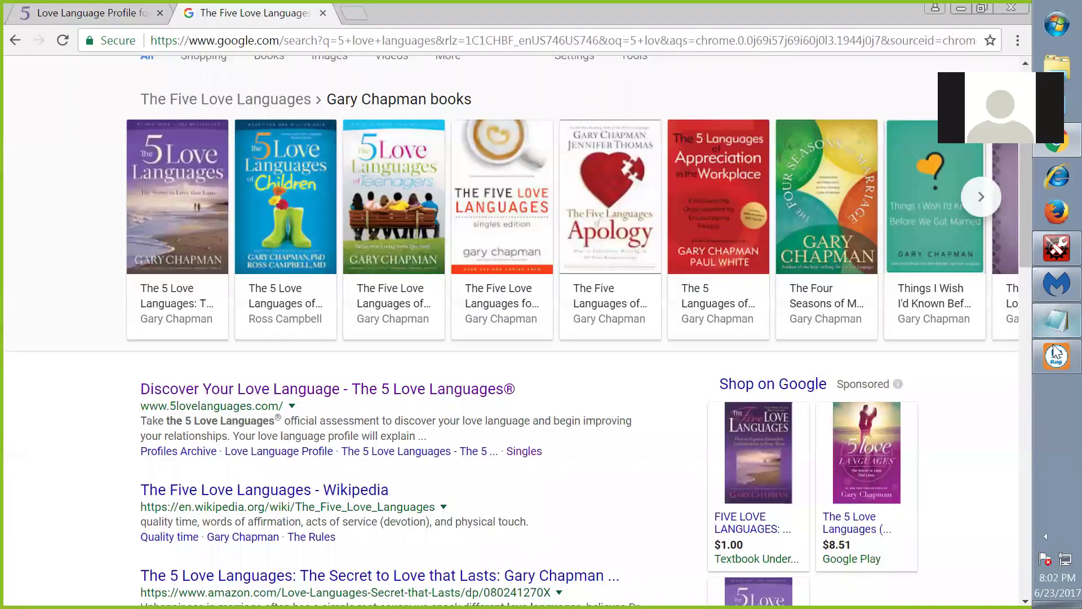
Step: Bring the Untitled Notepad window with the love-languages list to the front
left_click(1057, 319)
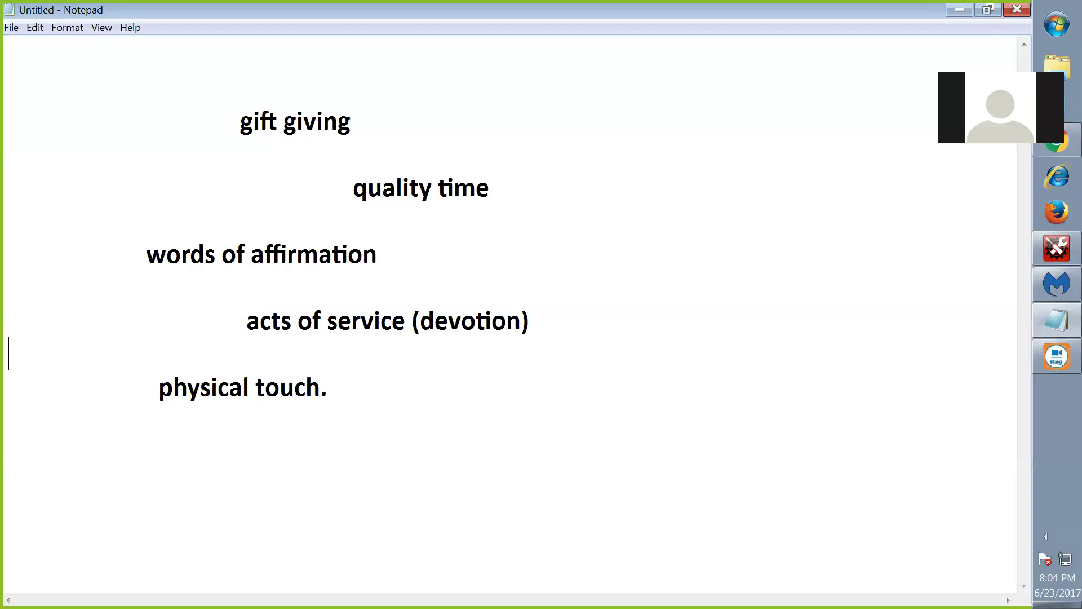
Step: Bring the Chrome window with Gary Chapman's book results back to the front
left_click(1056, 151)
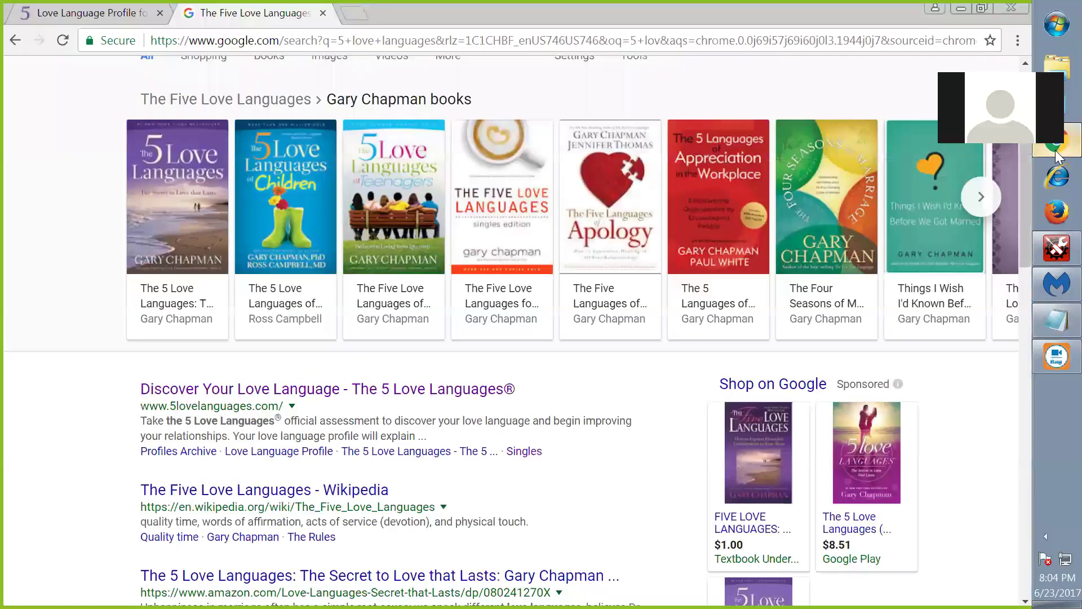